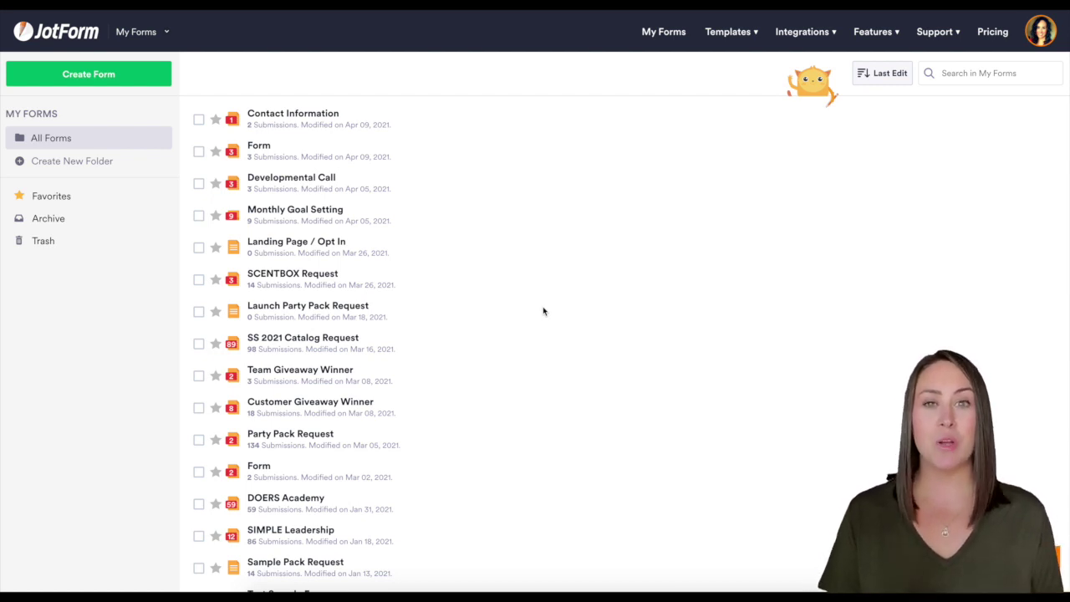
- Bring up the row actions for the Contact Information form in My Forms
mouse_move(375, 115)
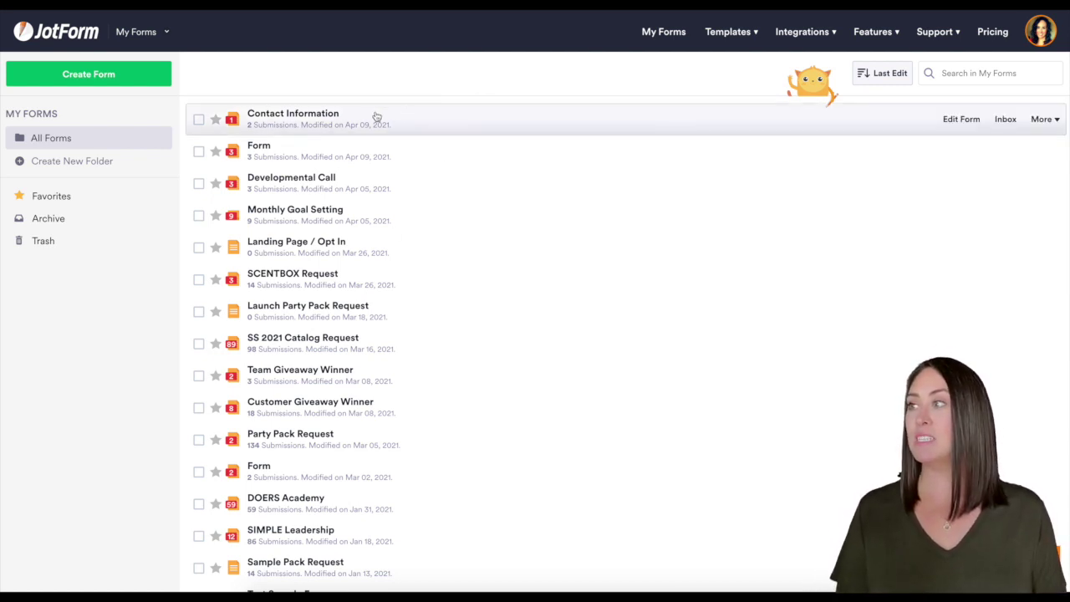
- Open the Contact Information form and copy its embed script from Publish > Embed
left_click(963, 120)
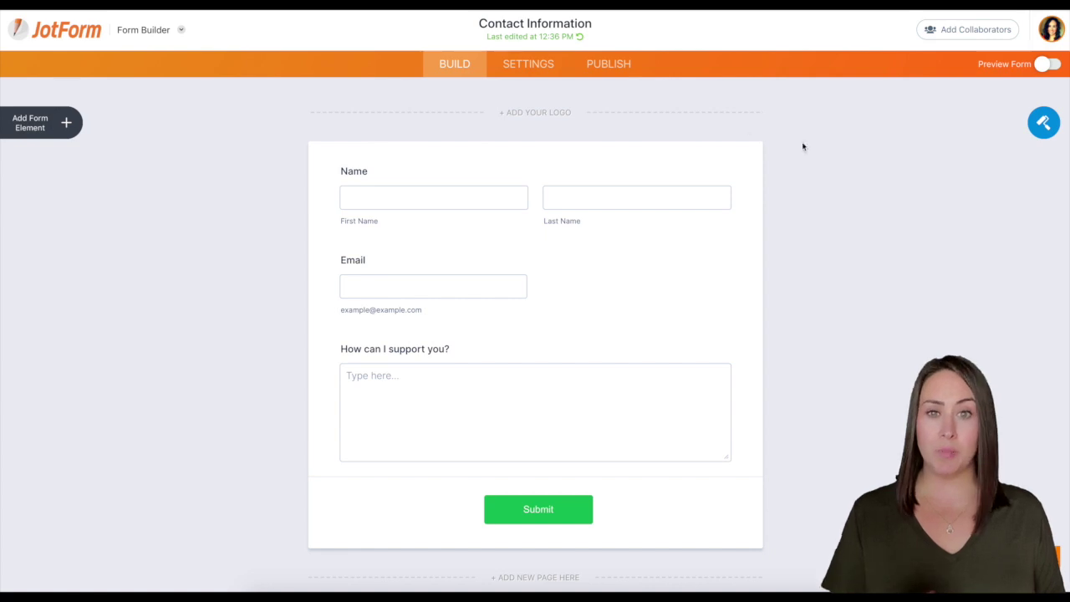
left_click(616, 64)
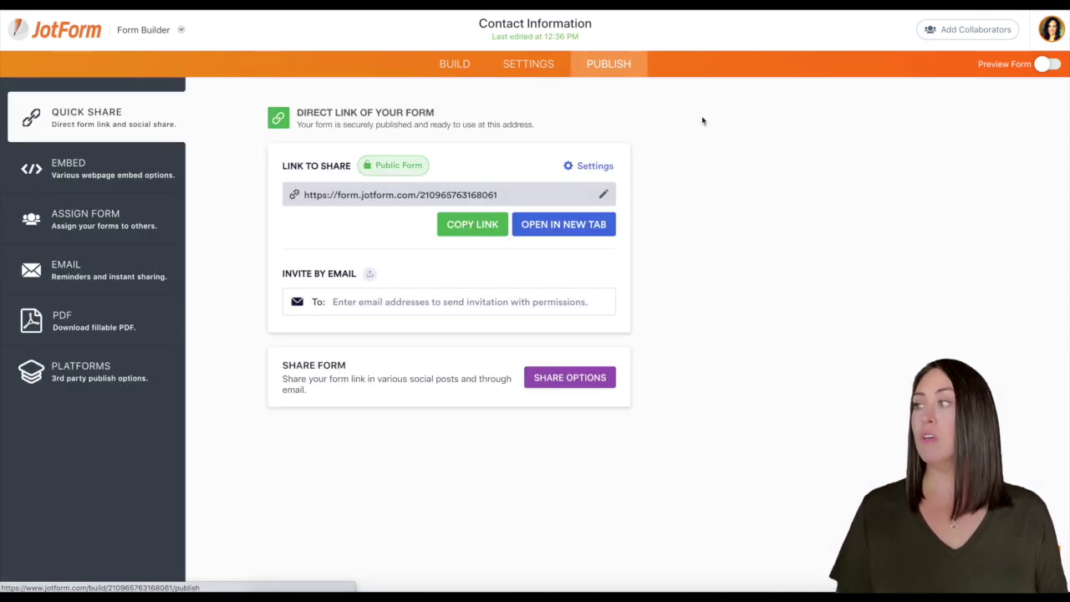
left_click(97, 177)
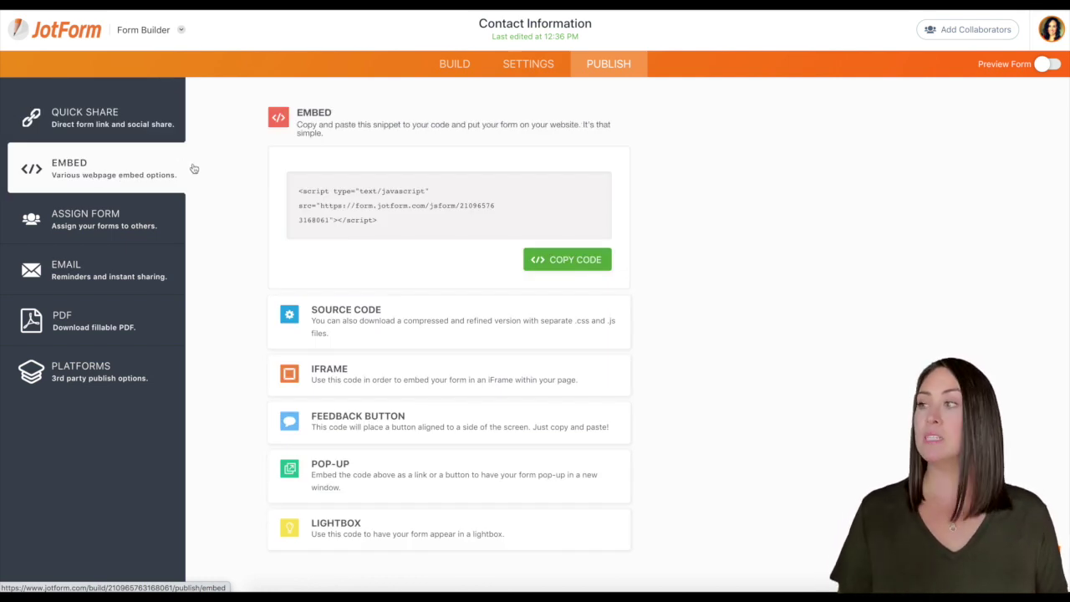
left_click(387, 219)
left_click(588, 262)
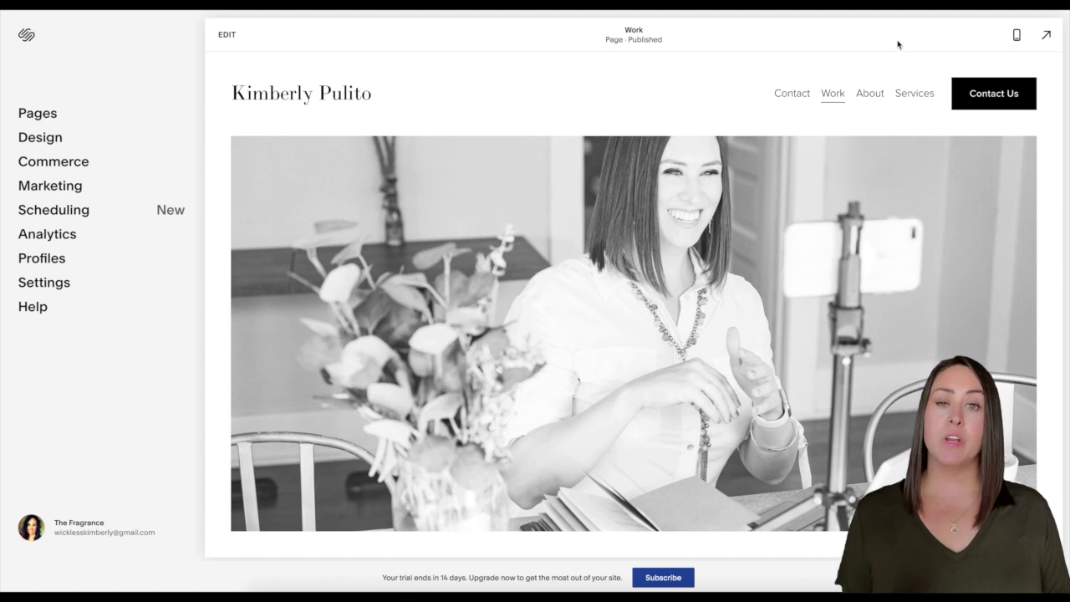
- Open the Contact page from the Squarespace Main Navigation pages list
left_click(37, 120)
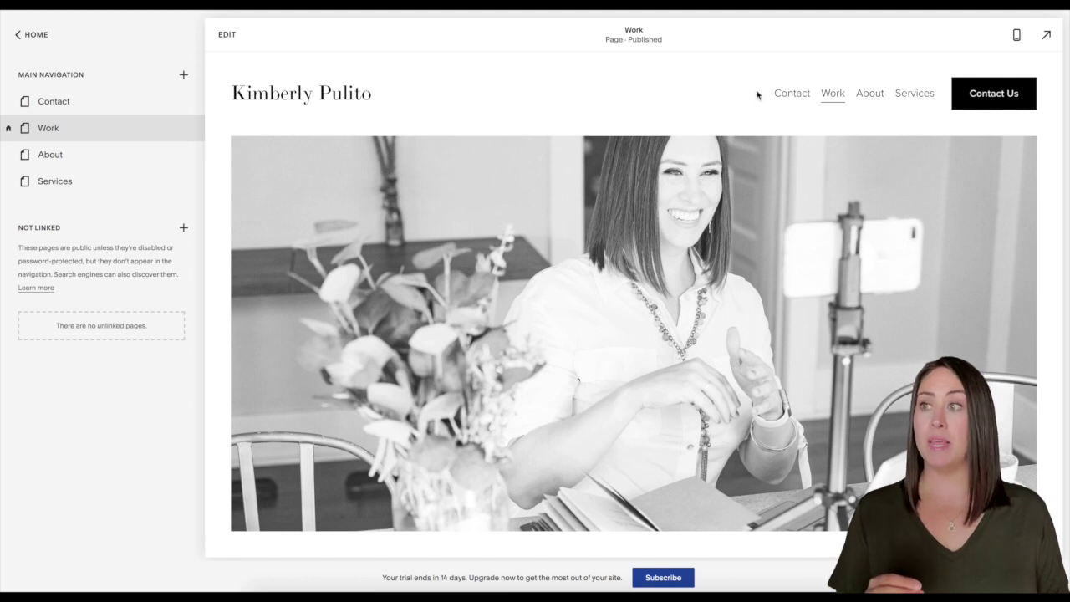
left_click(48, 104)
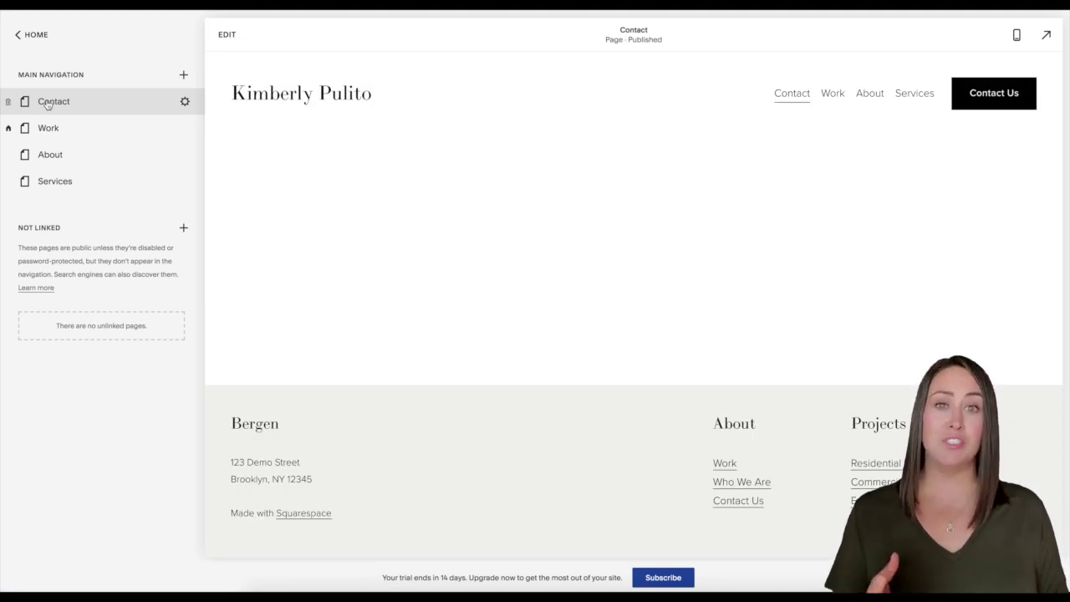
- Insert a Code block on the Contact page and replace its Hello, World! sample with the JotForm script
left_click(226, 34)
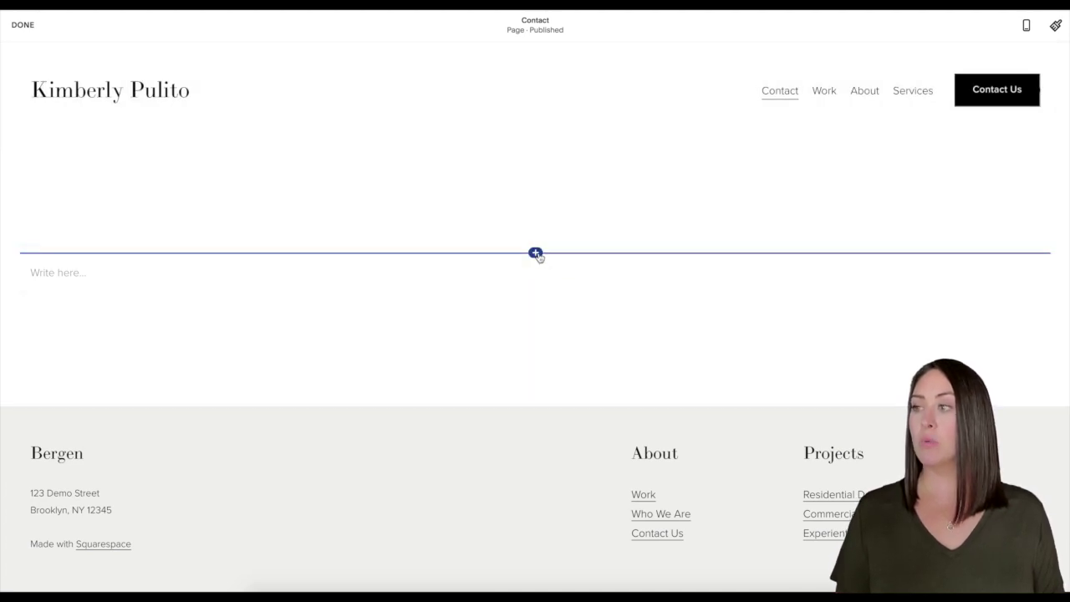
left_click(535, 253)
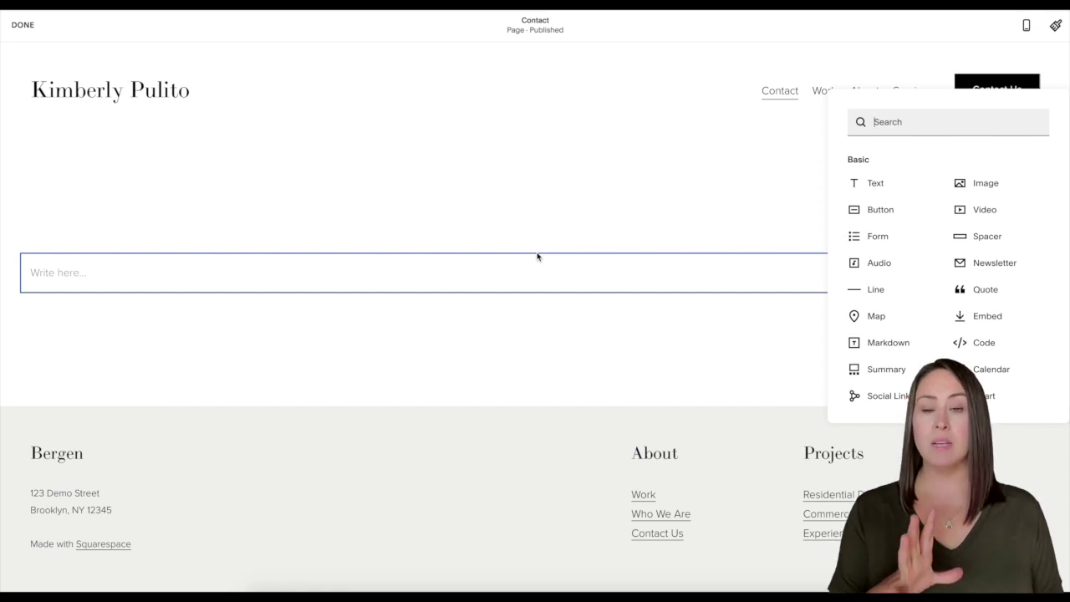
left_click(983, 343)
left_click_drag(826, 320, 721, 317)
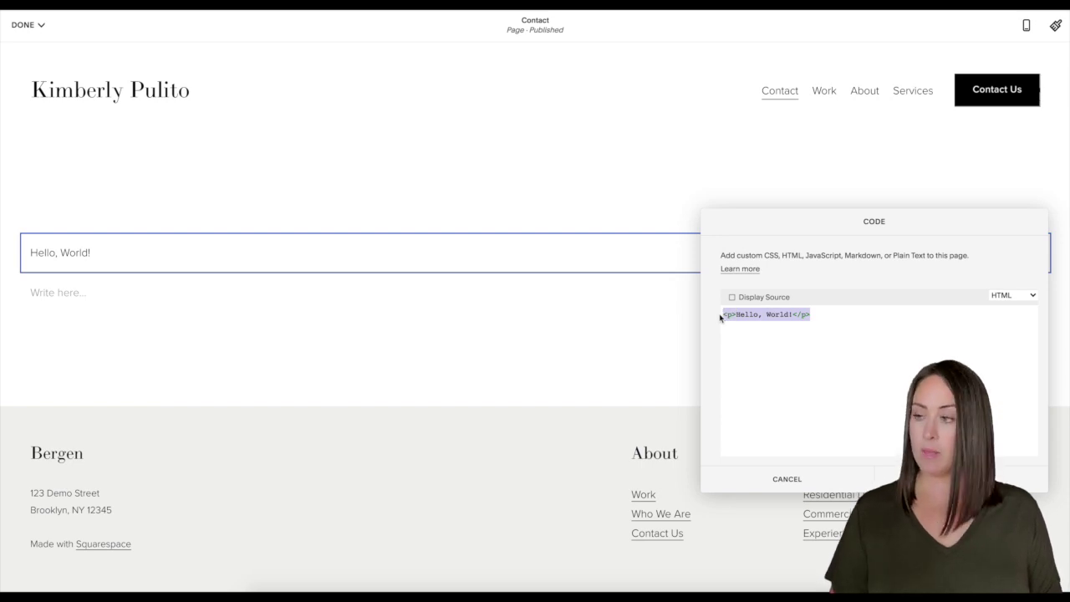
key("ctrl+v")
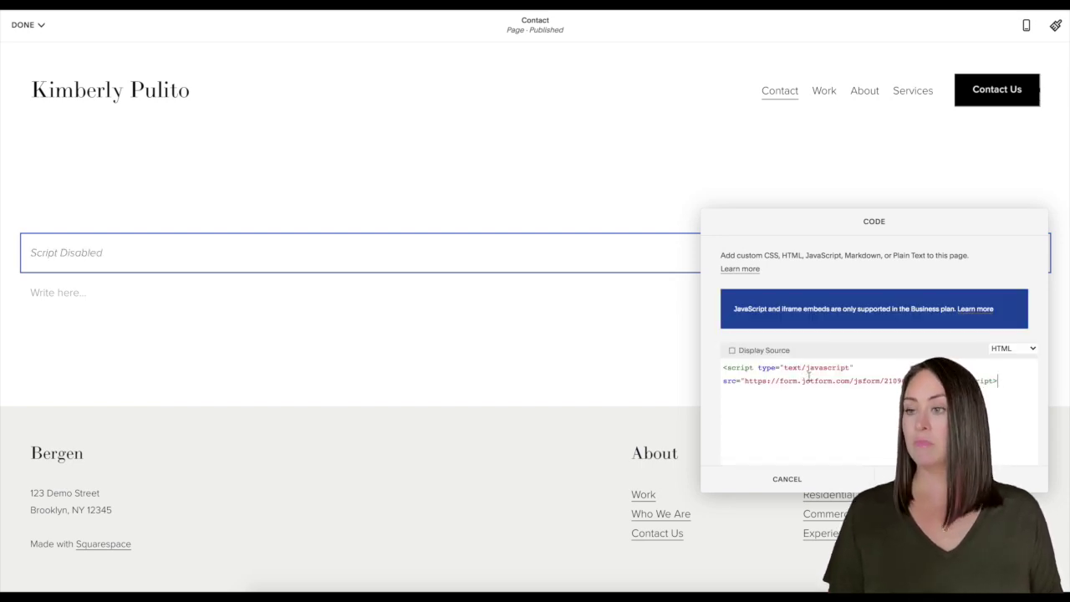
key("Escape")
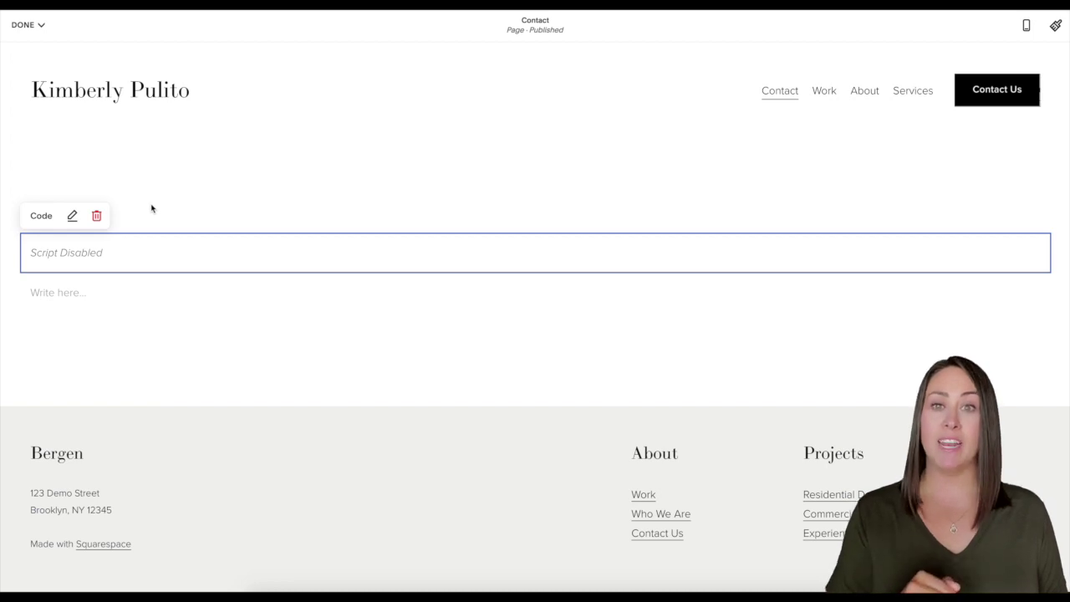
- Save the Contact page edits and scroll the preview to check the embedded form
left_click(32, 24)
left_click(31, 50)
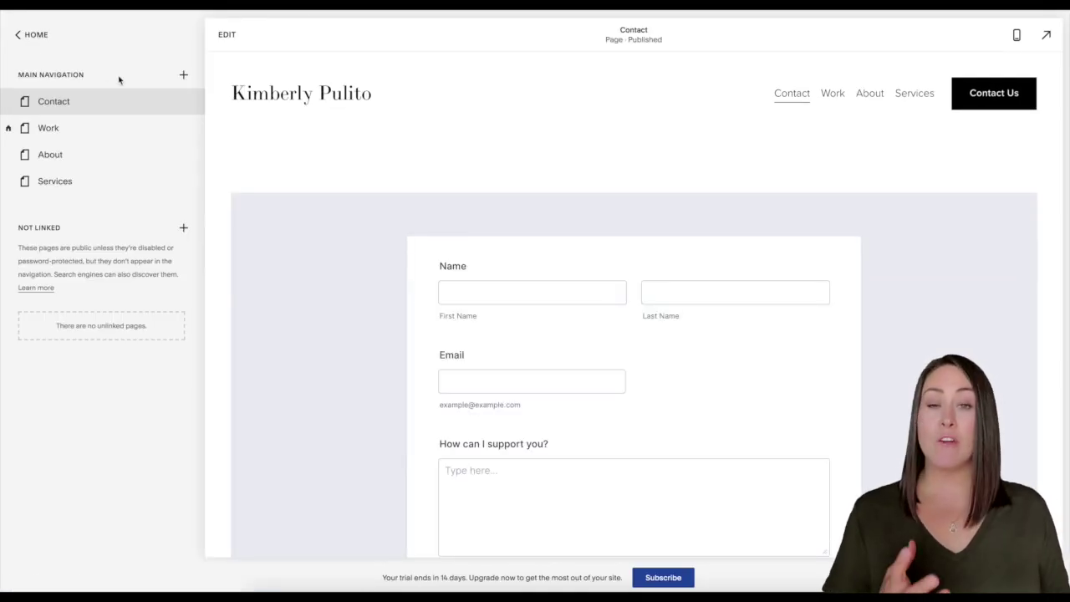
scroll(330, 217, "down", 3)
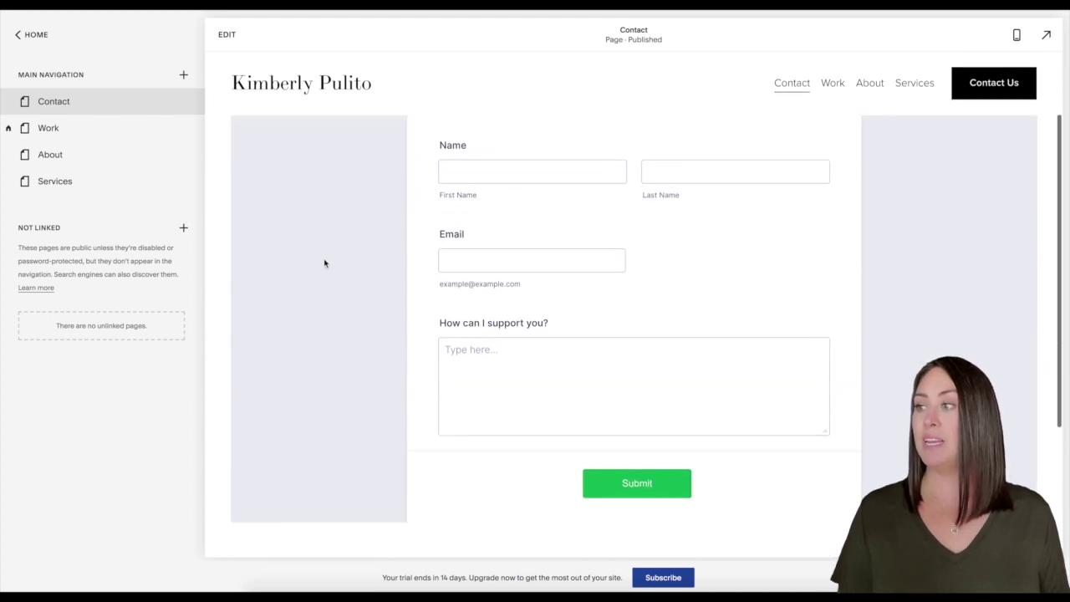
scroll(326, 264, "up", 3)
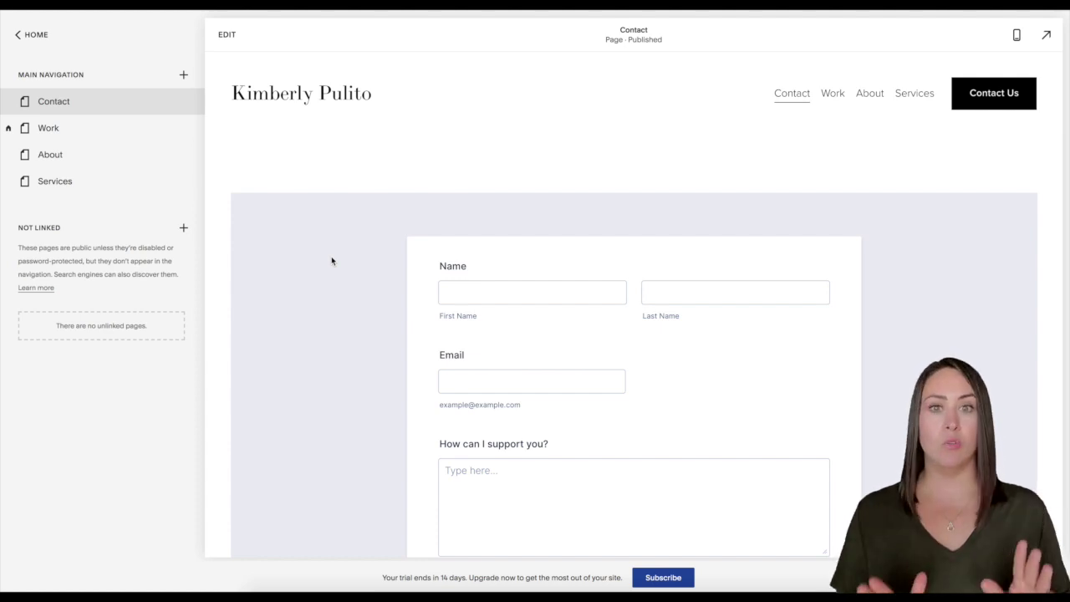
scroll(333, 259, "down", 3)
scroll(335, 260, "up", 3)
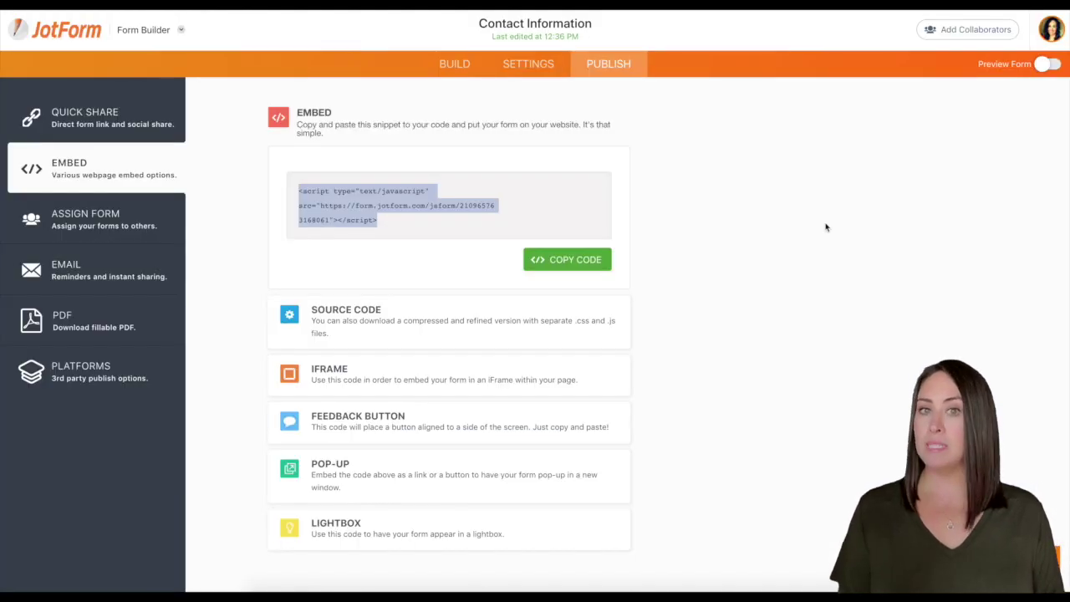
- In Form Designer, set the form's Page Color to white #ffffff
left_click(458, 67)
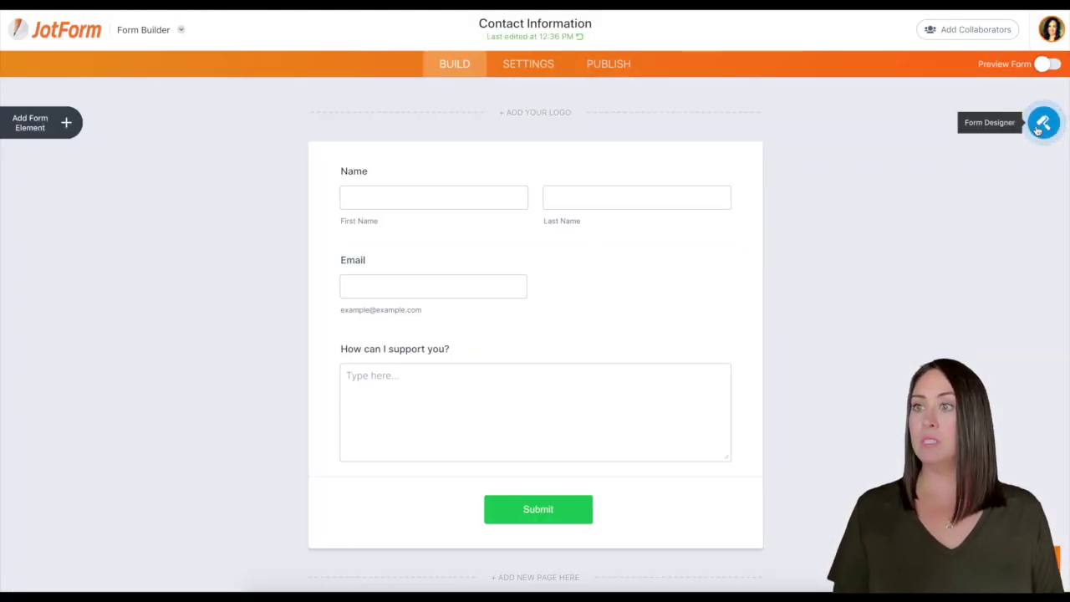
left_click(1038, 128)
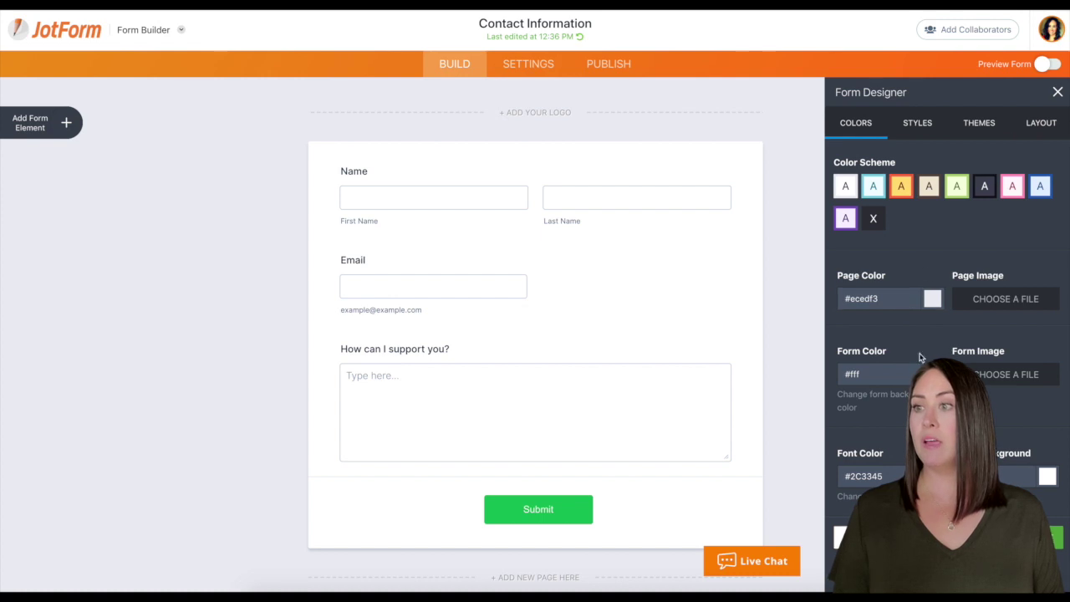
left_click(932, 298)
left_click_drag(877, 327, 795, 273)
left_click(794, 274)
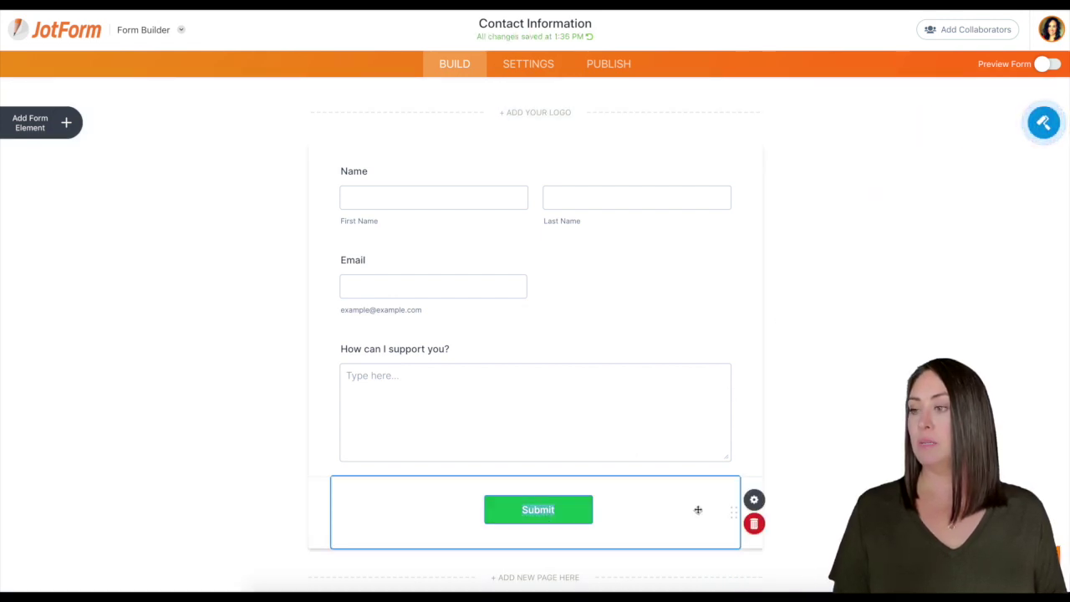
- Change the Submit button style to the light grey option
left_click(754, 499)
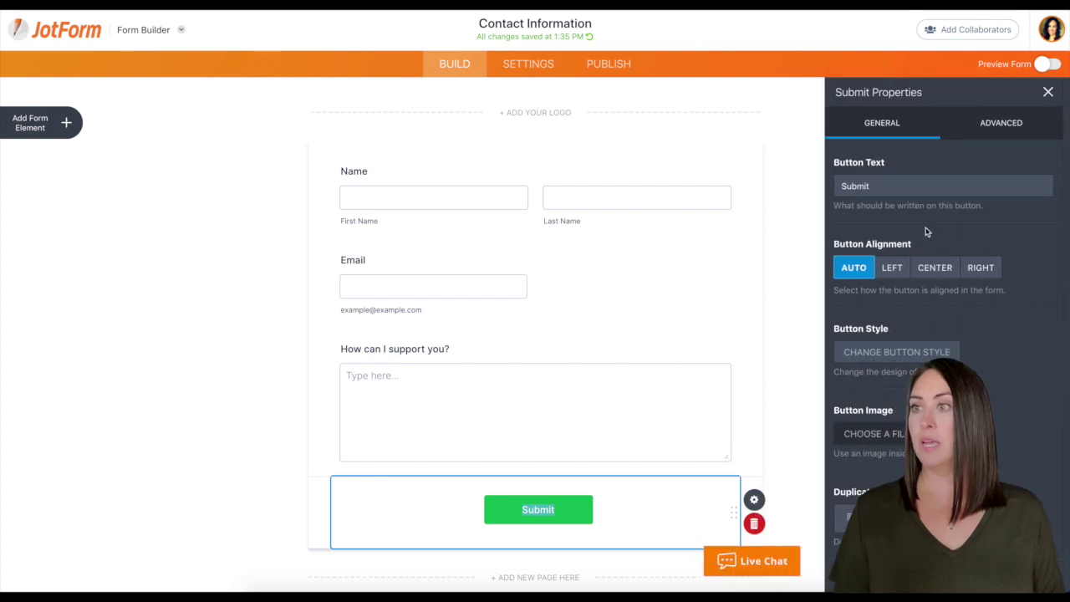
left_click(915, 358)
left_click(1025, 426)
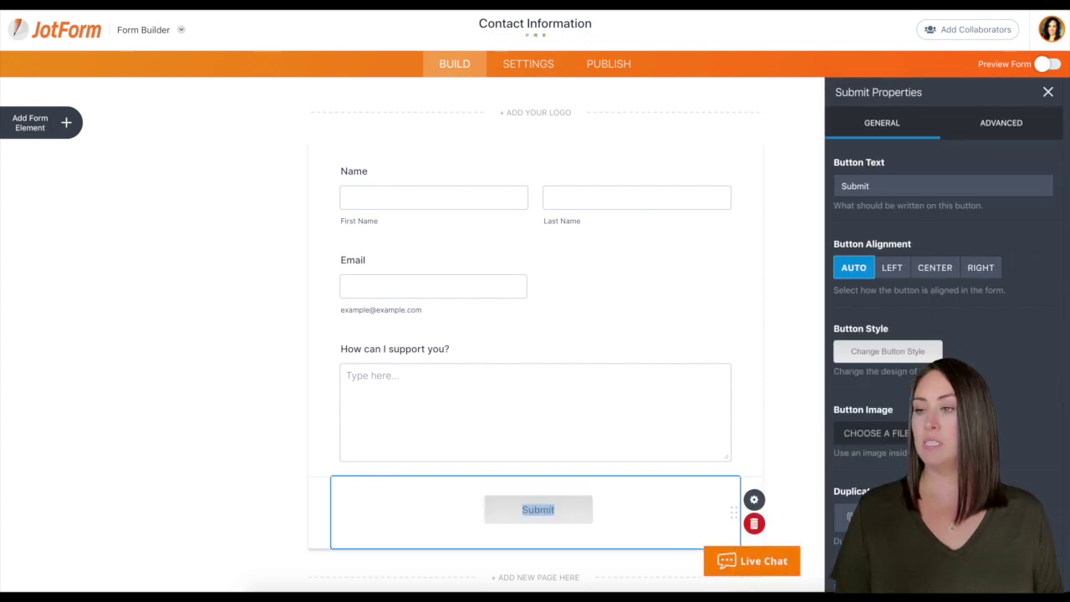
left_click(798, 371)
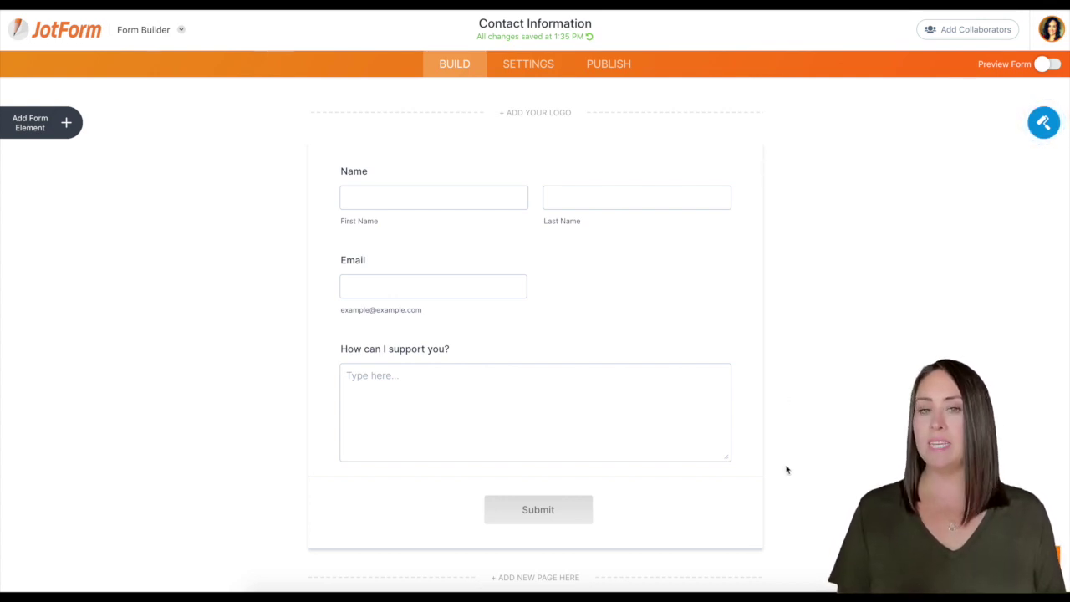
- Remove the Default Theme in Form Designer's Themes to drop the card shadow
left_click(1043, 124)
left_click(980, 124)
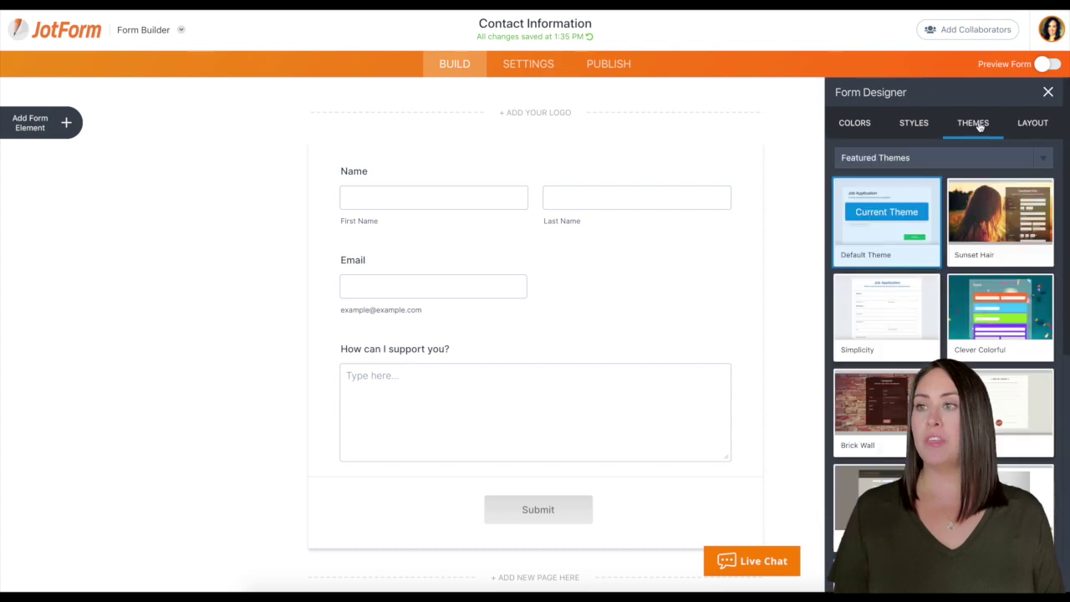
mouse_move(892, 211)
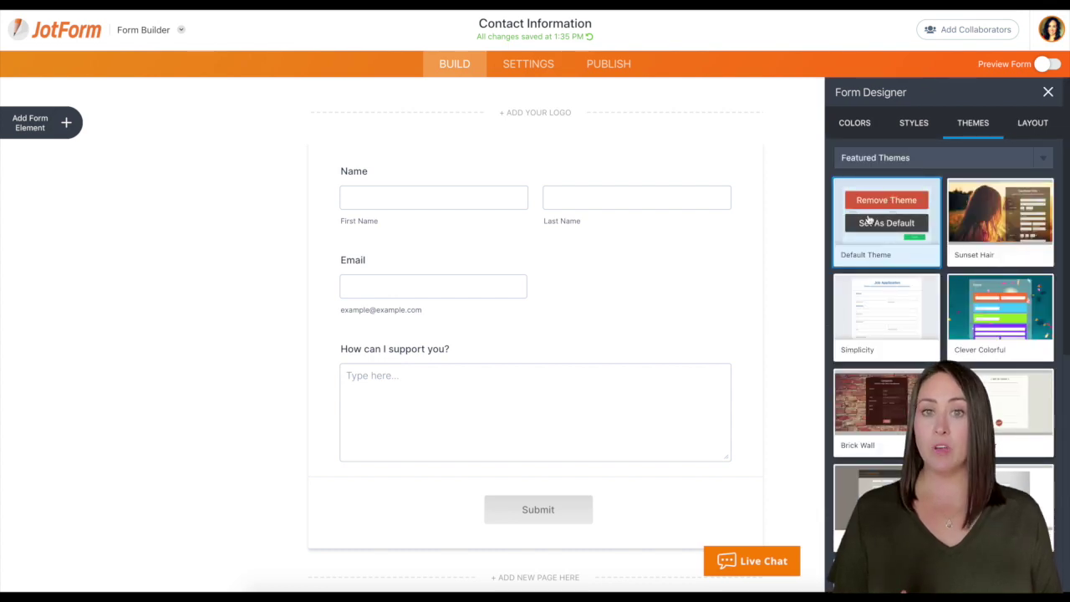
mouse_move(992, 299)
scroll(992, 299, "down", 5)
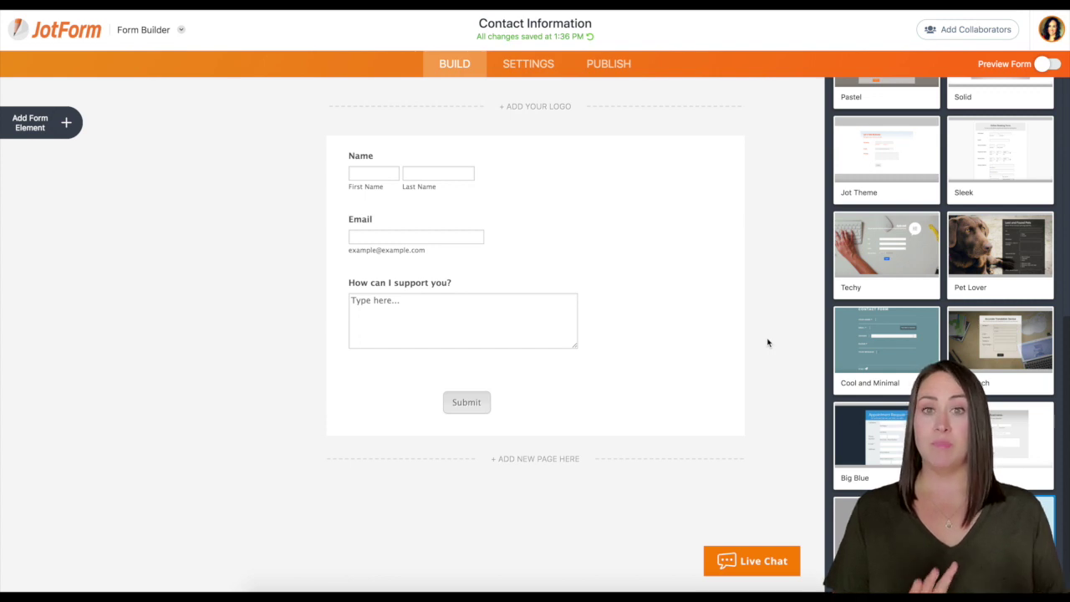
left_click(770, 334)
- Set Page Color under Colors to white #ffffff
left_click(1042, 124)
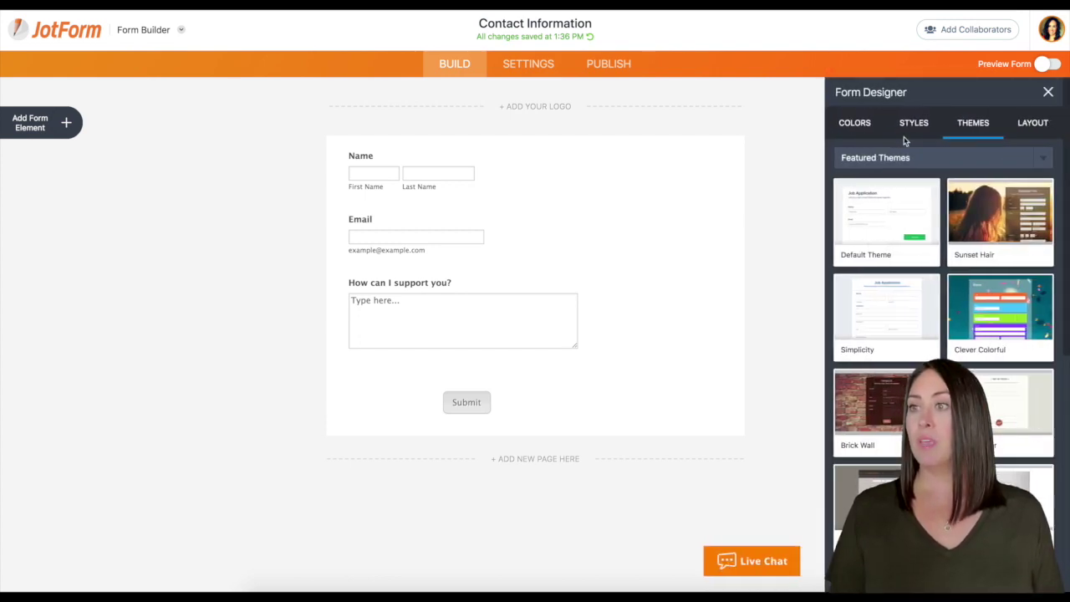
left_click(856, 126)
left_click(932, 266)
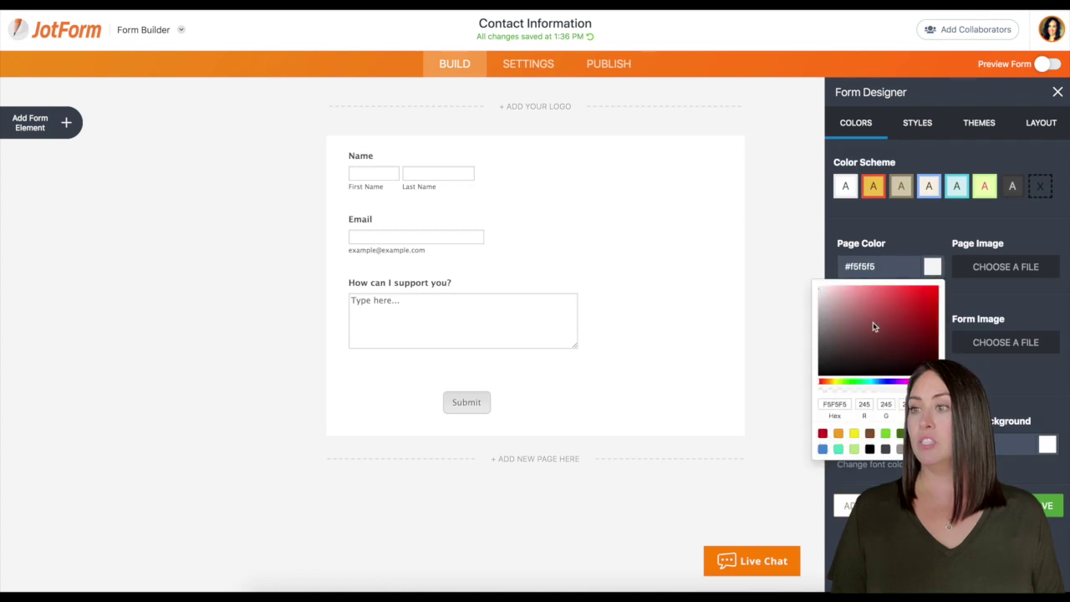
left_click_drag(872, 322, 786, 243)
left_click(786, 244)
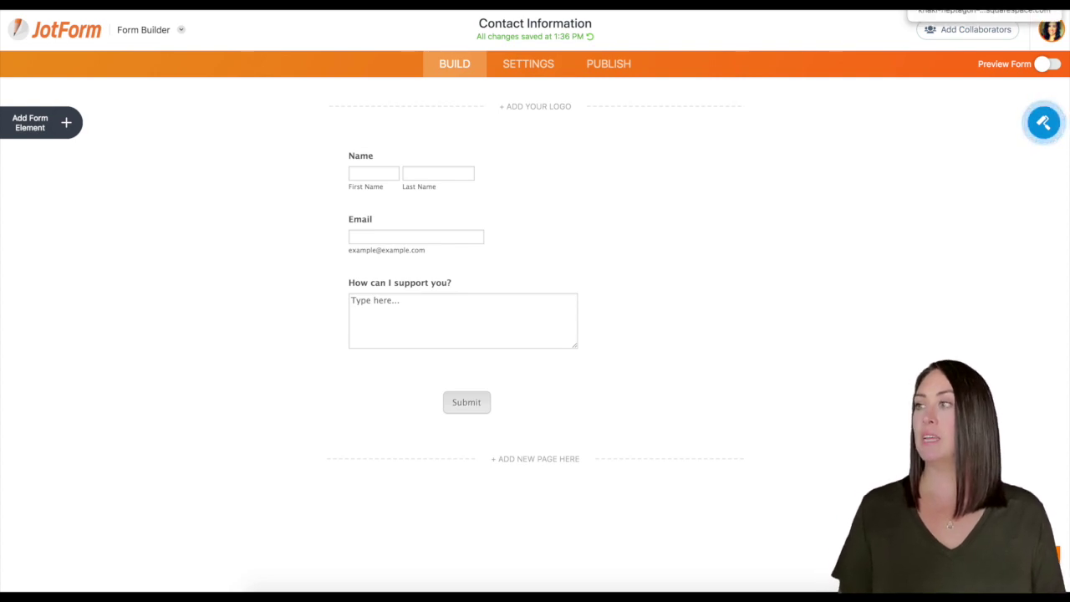
- Return to the Squarespace Contact page to view the restyled embedded form
key("ctrl+Tab")
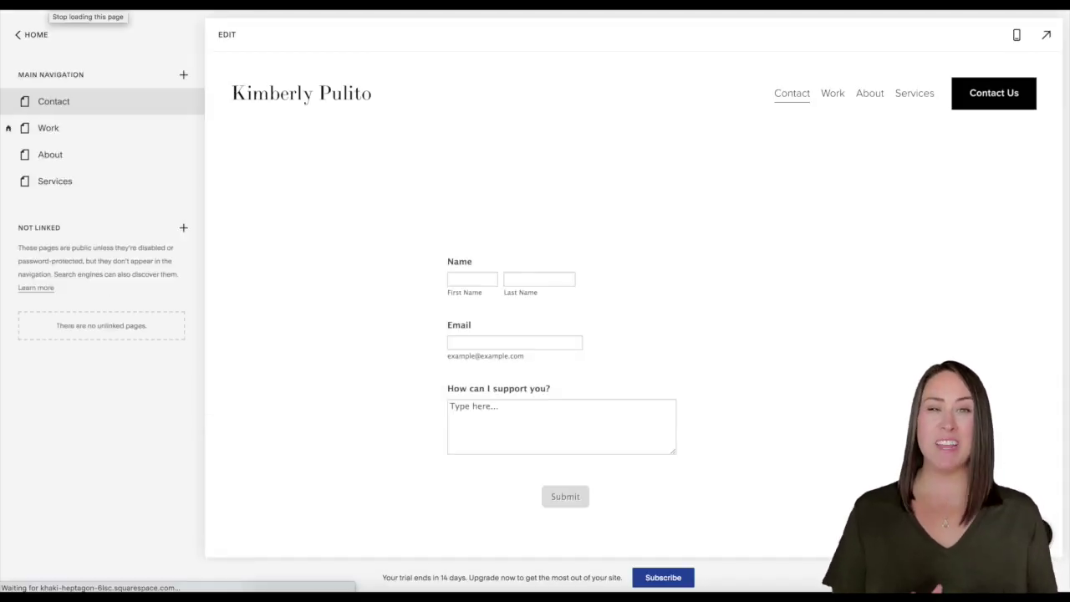